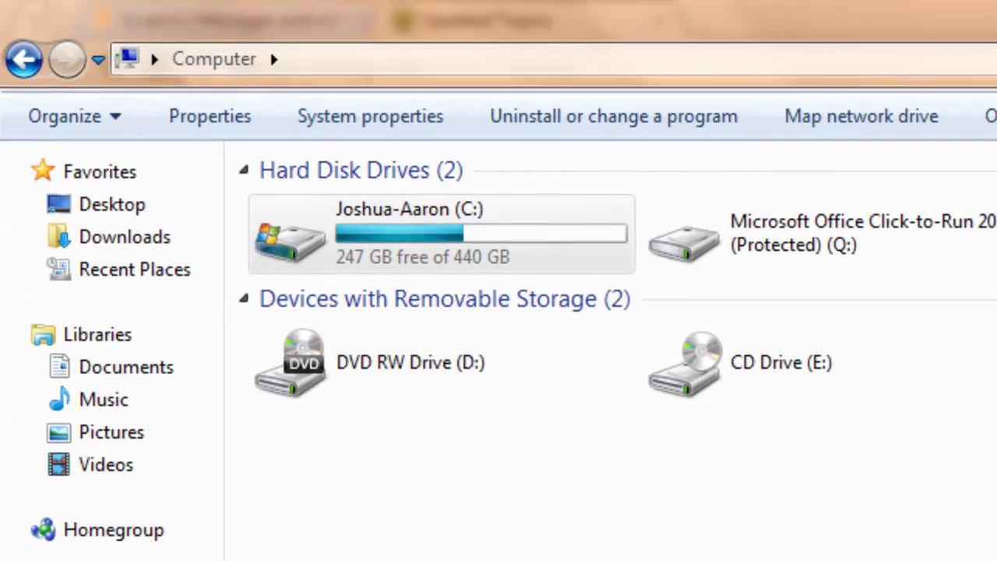
Open the C: drive, view its folders' infotips, then open the Users folder.
double_click(387, 251)
mouse_move(159, 70)
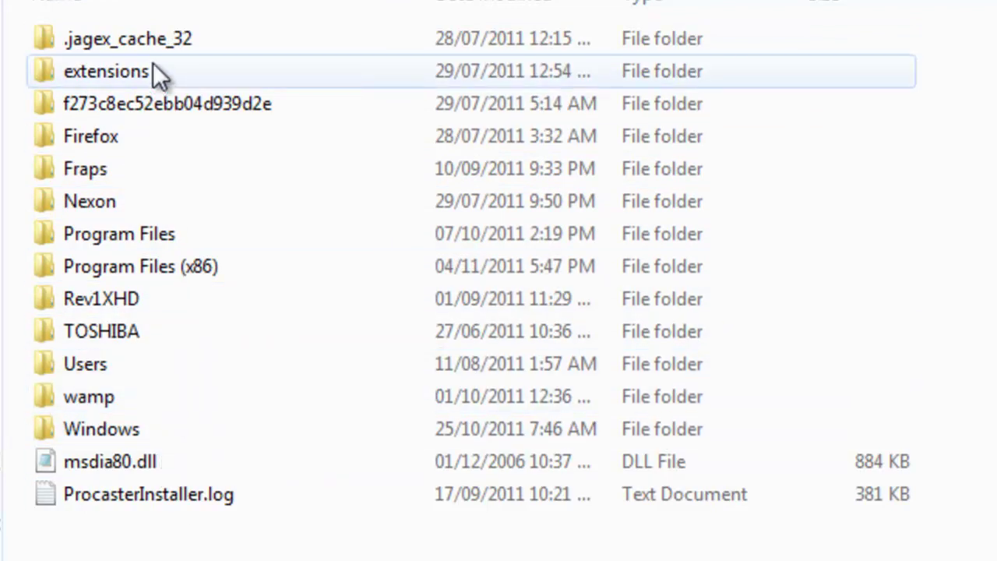
mouse_move(160, 39)
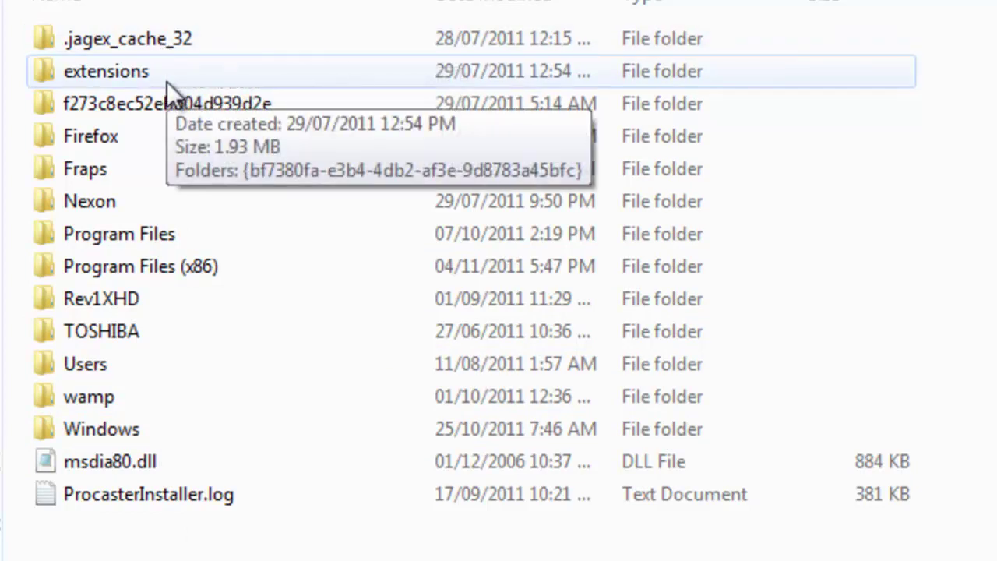
mouse_move(160, 106)
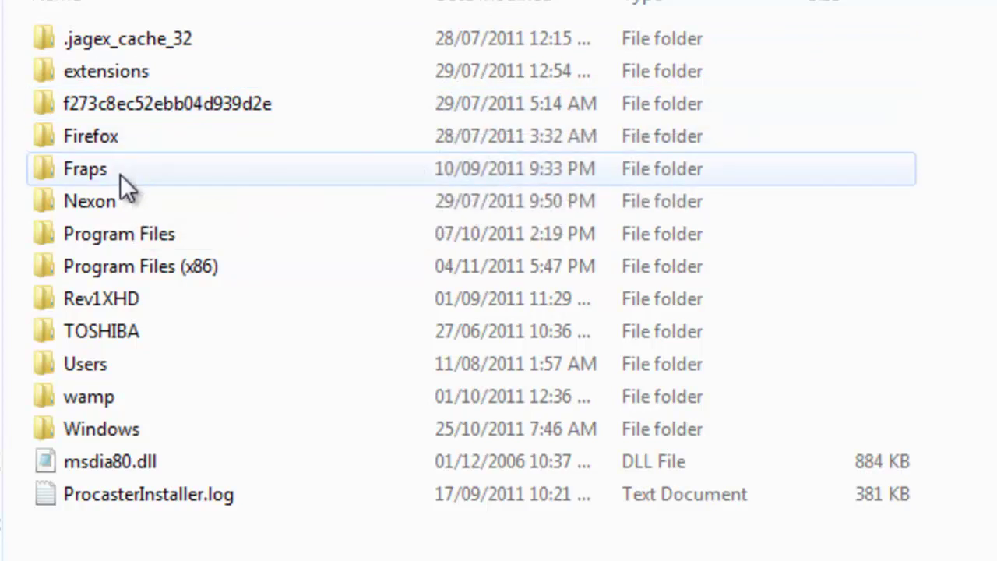
mouse_move(120, 170)
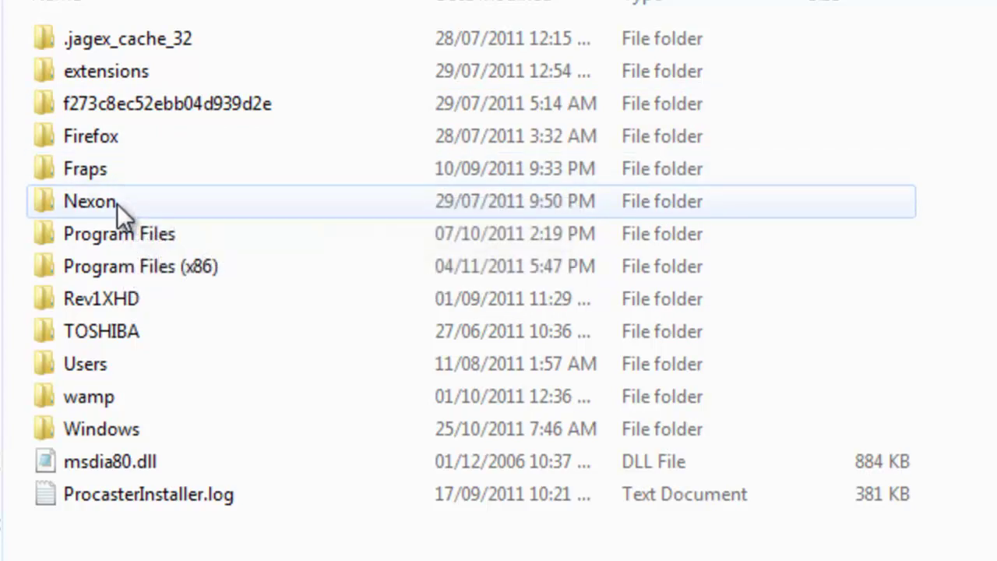
mouse_move(130, 204)
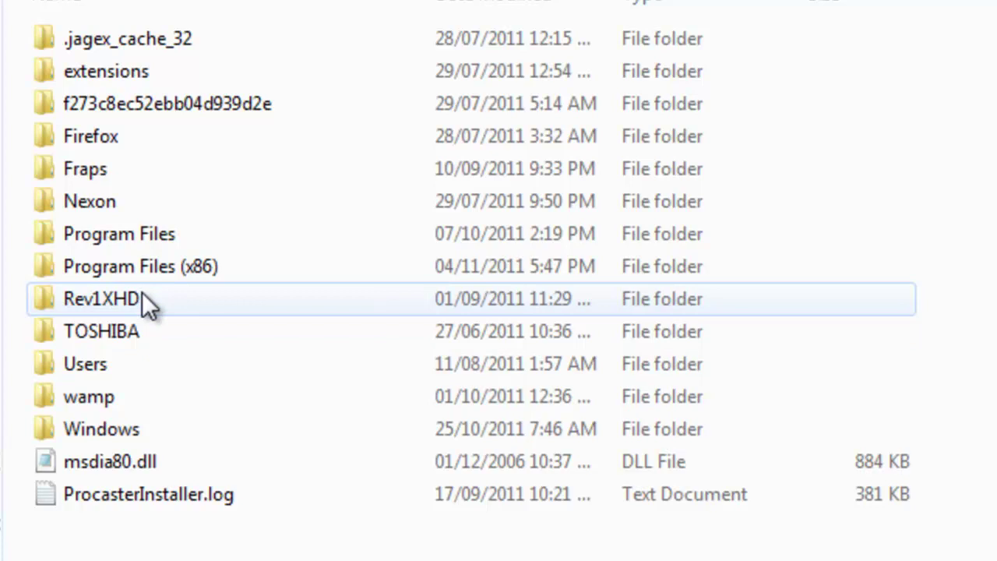
mouse_move(142, 293)
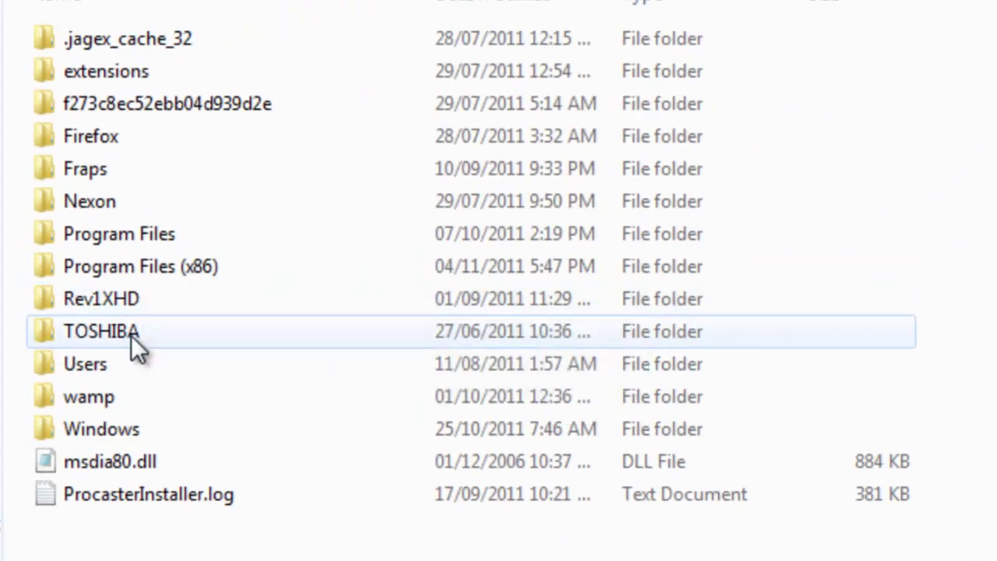
mouse_move(131, 335)
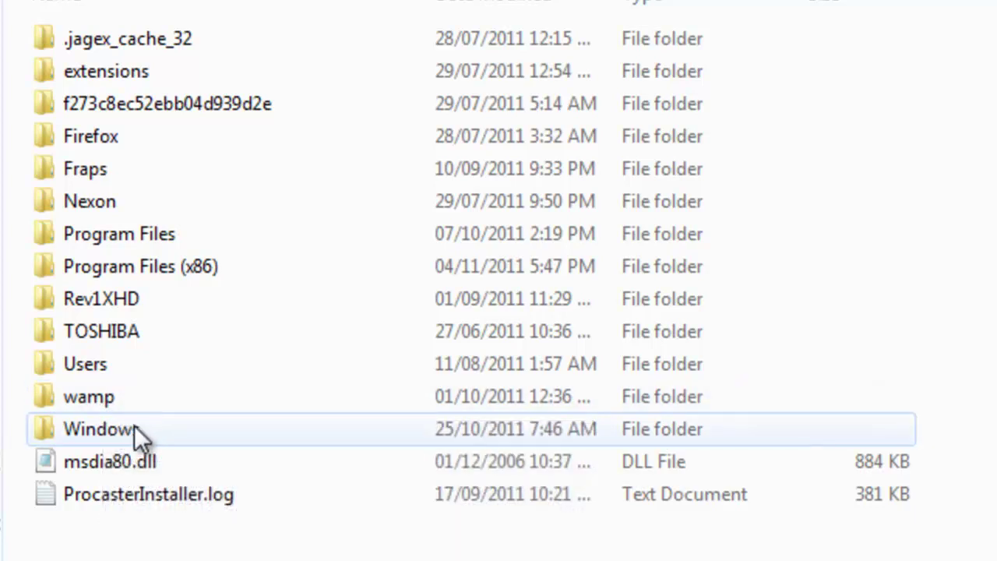
mouse_move(134, 425)
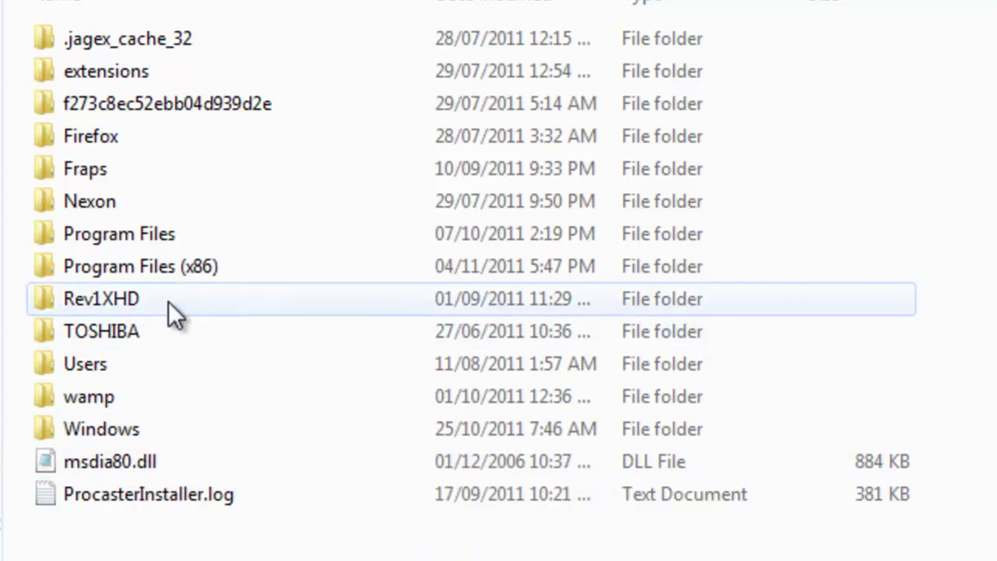
double_click(112, 362)
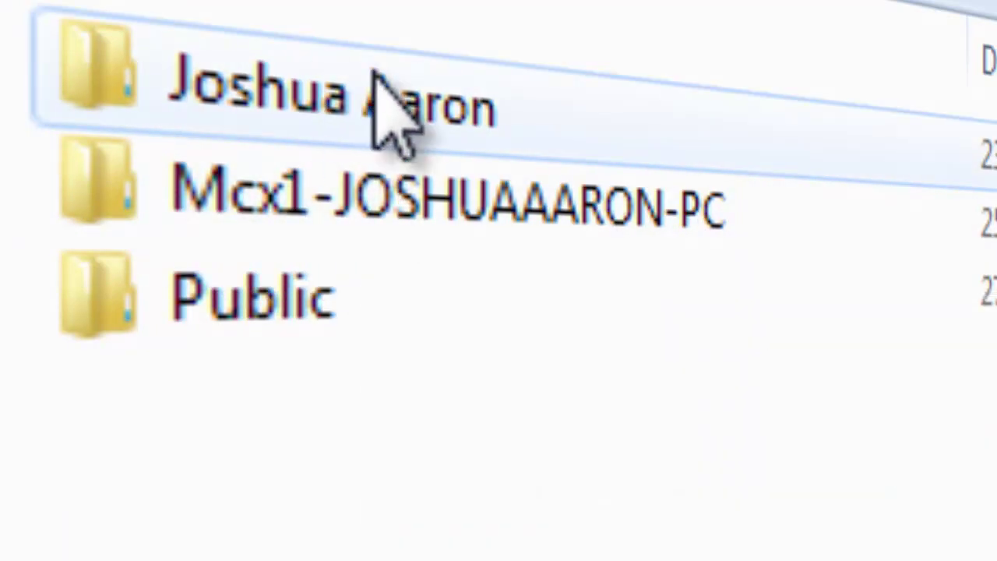
Open the profile folder, select 1l0n3.wav inside F6(3x2), then return to the profile folder.
double_click(396, 92)
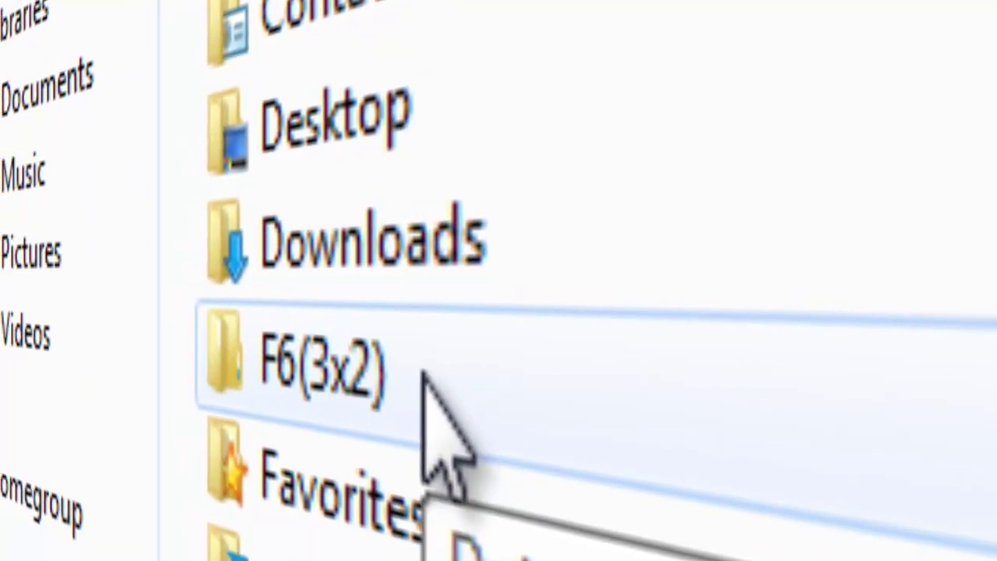
double_click(424, 376)
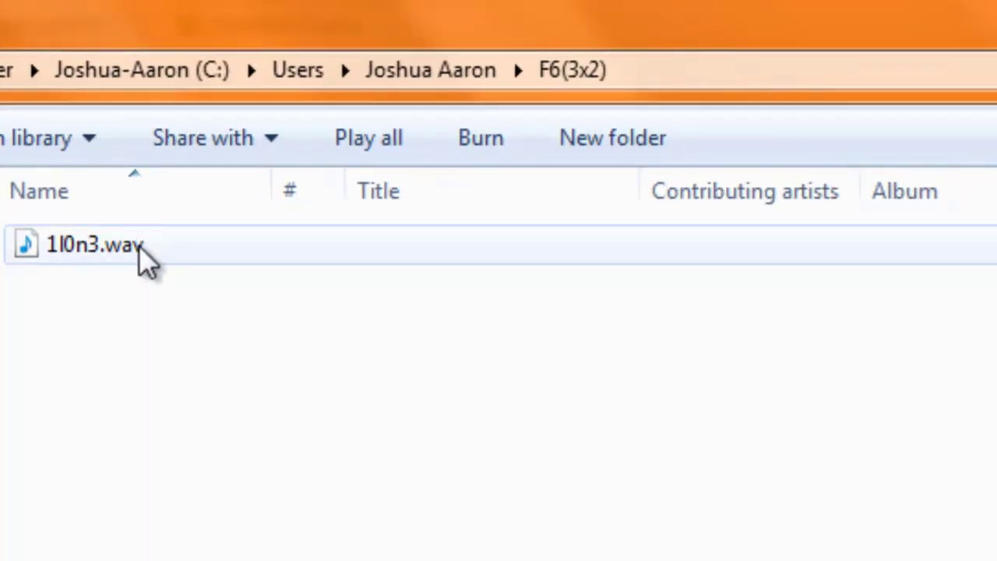
click(138, 246)
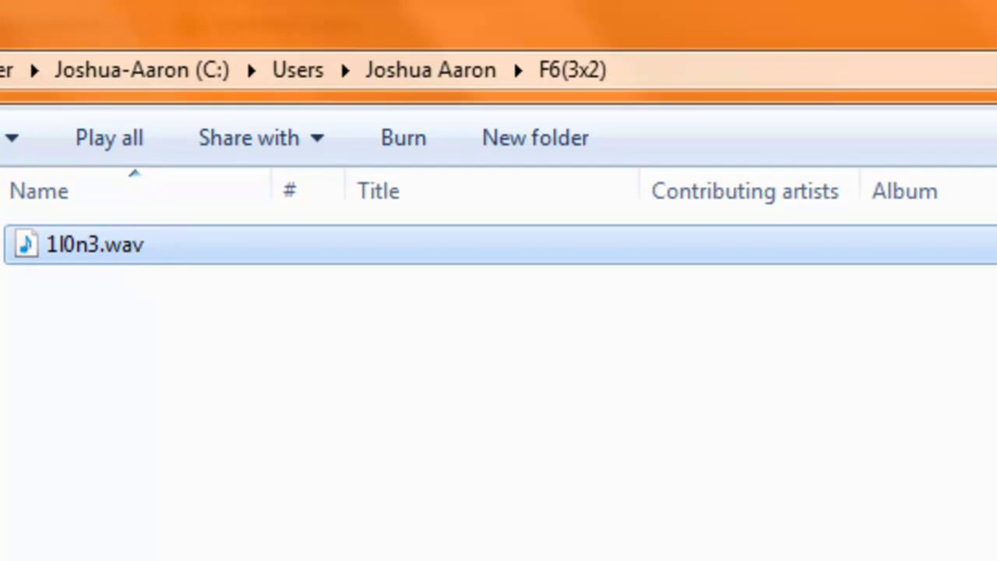
key(BackSpace)
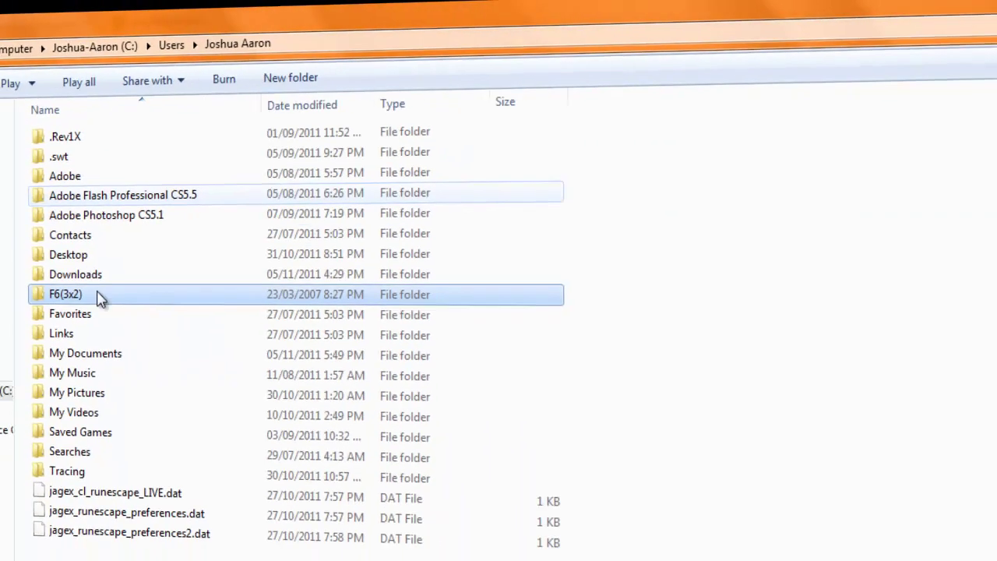
mouse_move(71, 317)
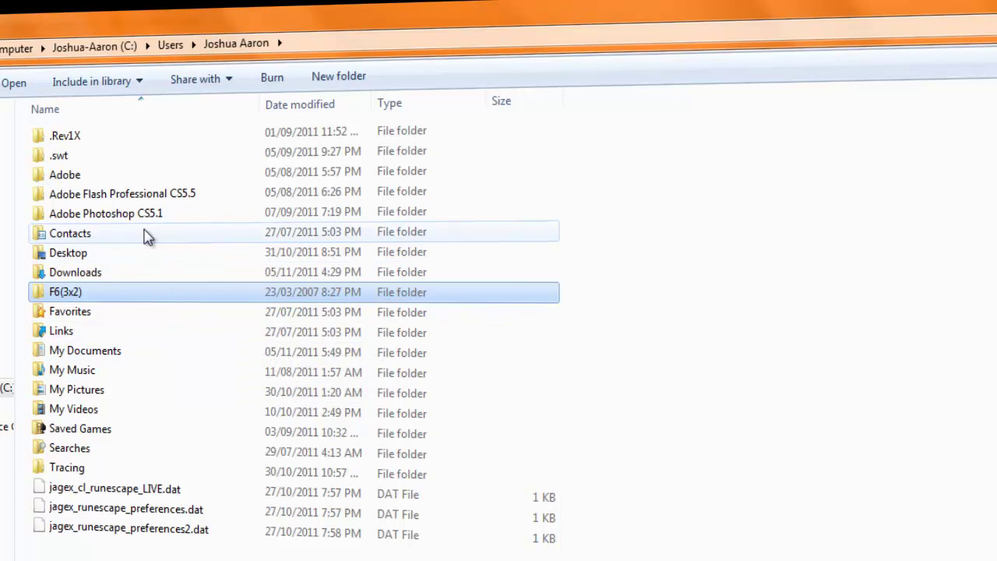
Look inside Downloads and My Documents, returning to the home folder each time.
double_click(113, 278)
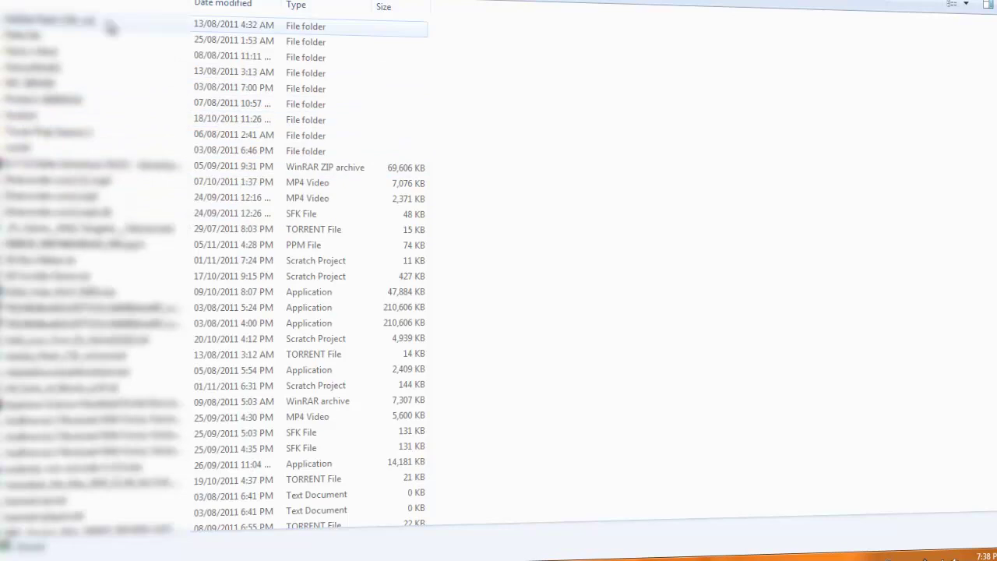
key(BackSpace)
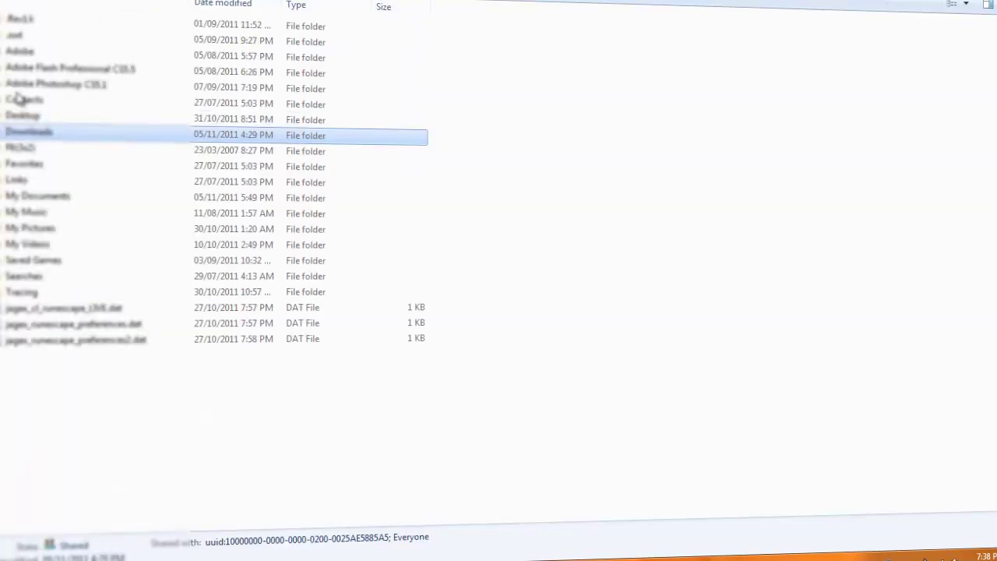
double_click(44, 201)
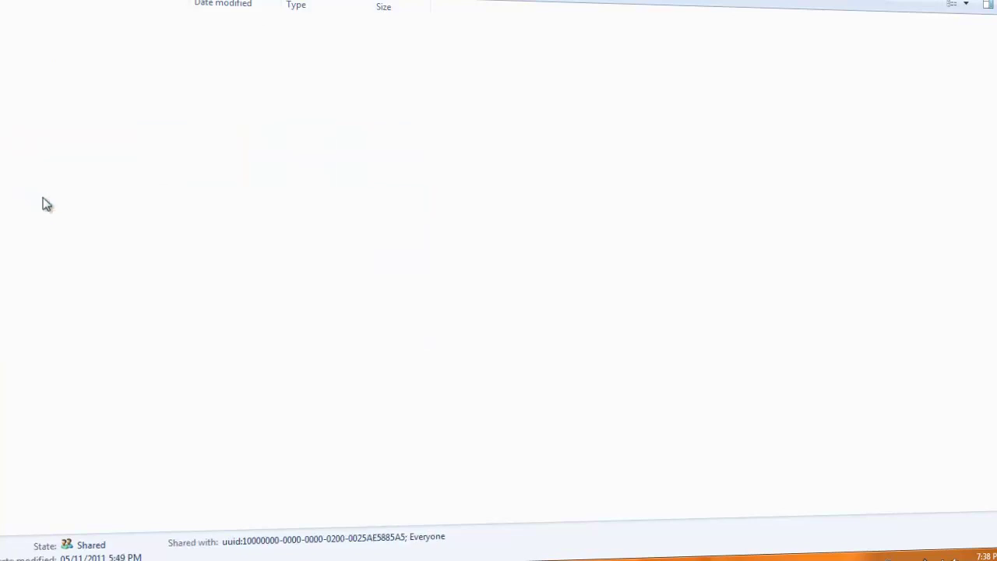
scroll(230, 68, down, 10)
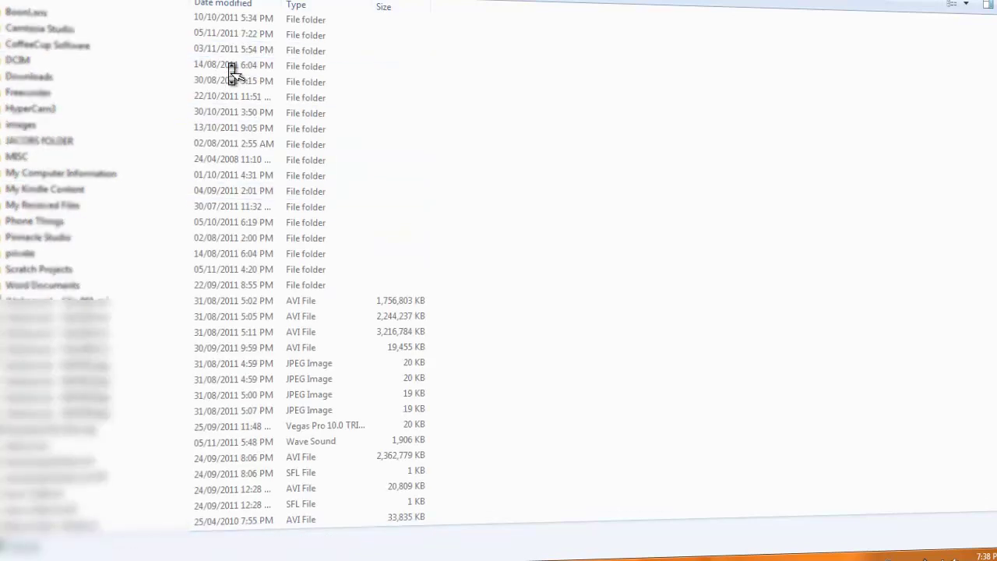
scroll(229, 68, down, 3)
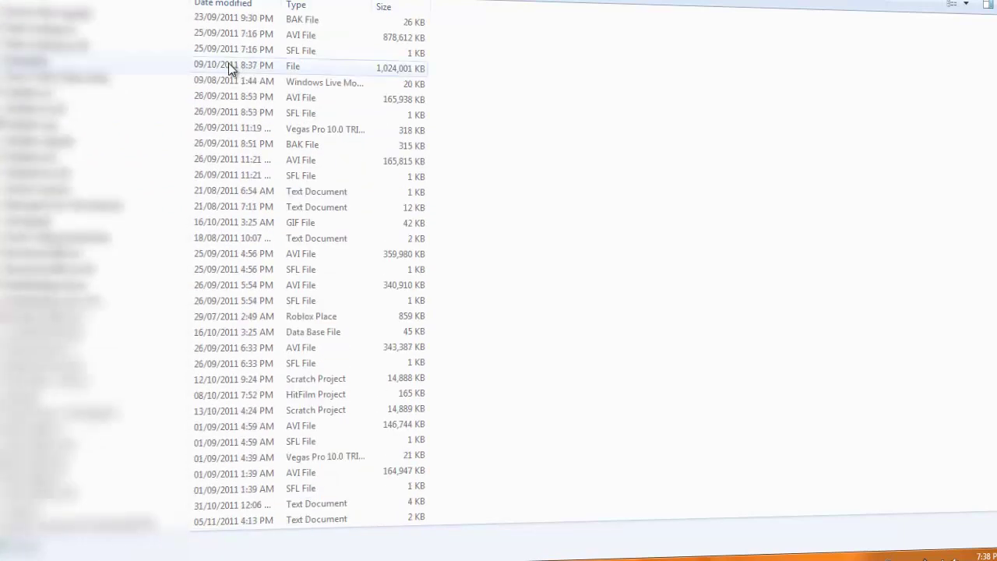
scroll(806, 296, up, 10)
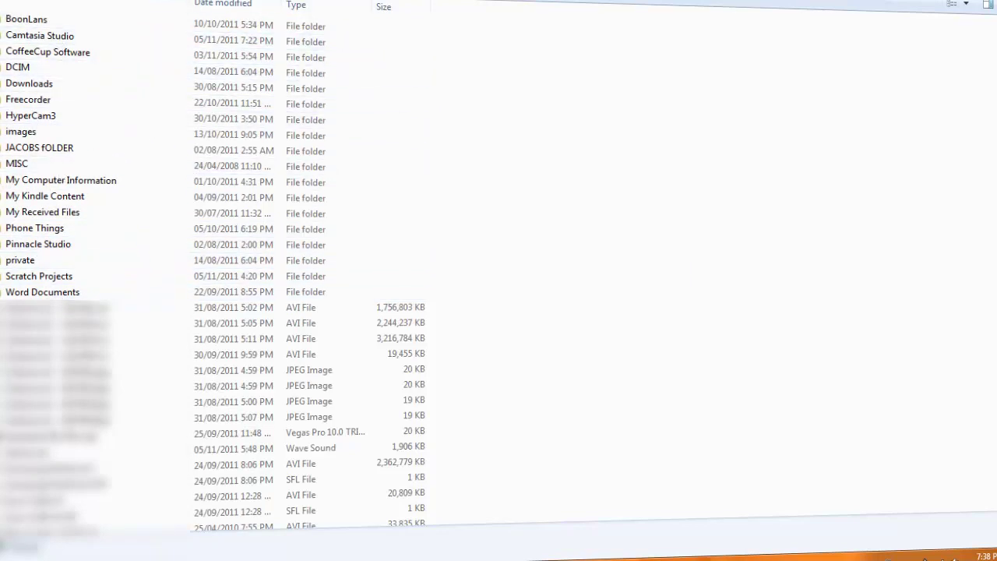
key(alt+Up)
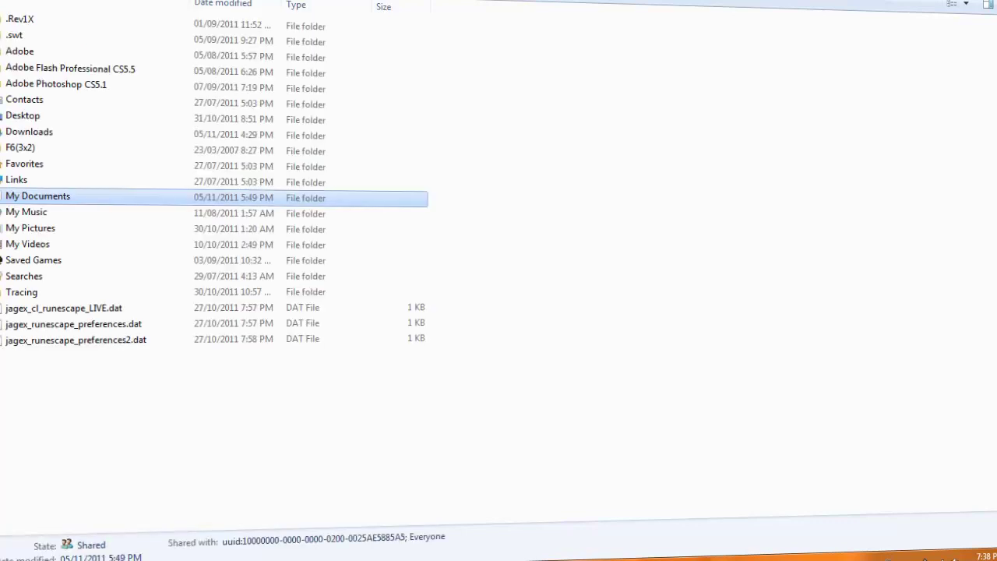
Peek into My Music, return, and bring up the home folder's context menu.
double_click(31, 216)
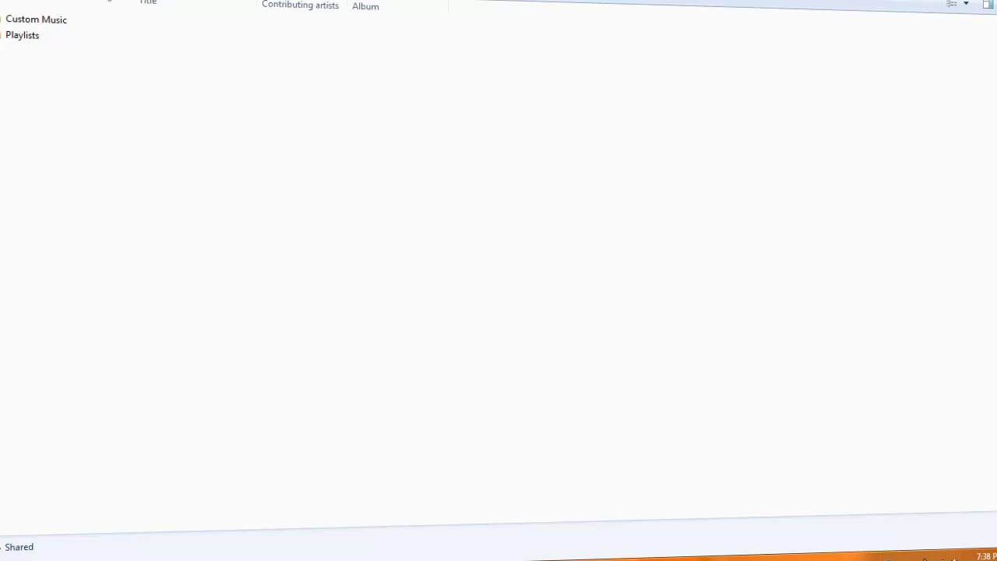
key(alt+Up)
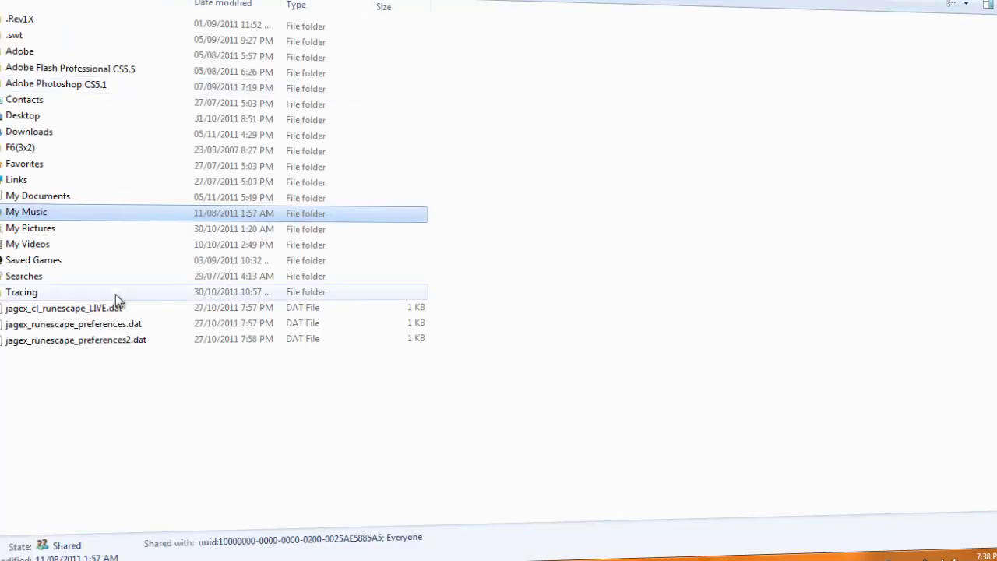
right_click(123, 388)
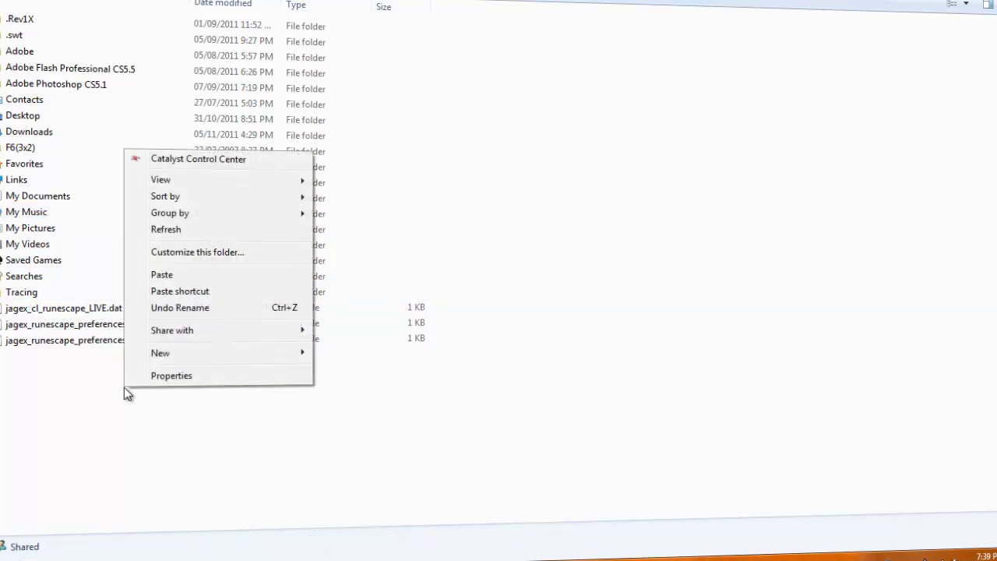
Create a new shortcut targeting the user's home folder and advance to the naming page.
mouse_move(229, 360)
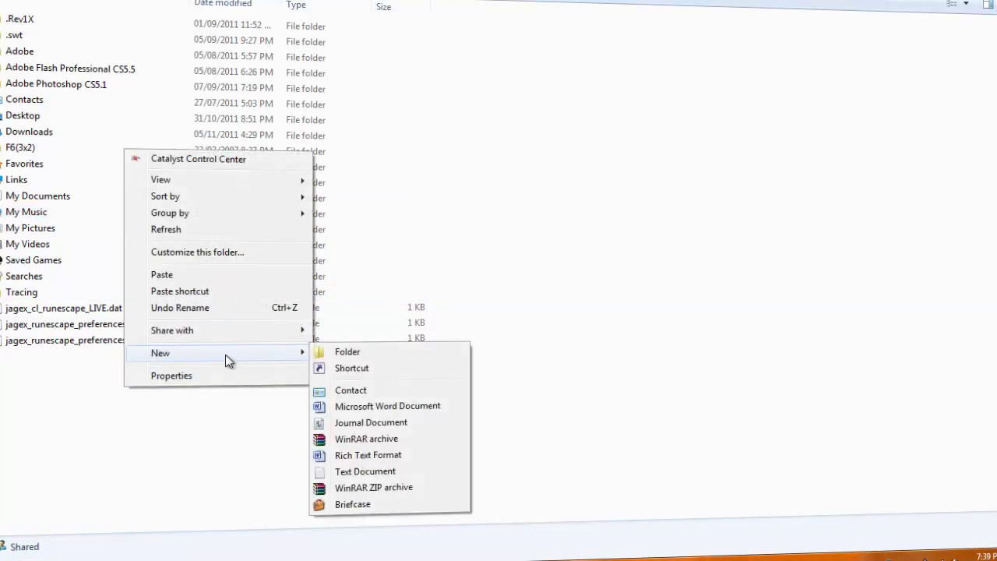
click(363, 369)
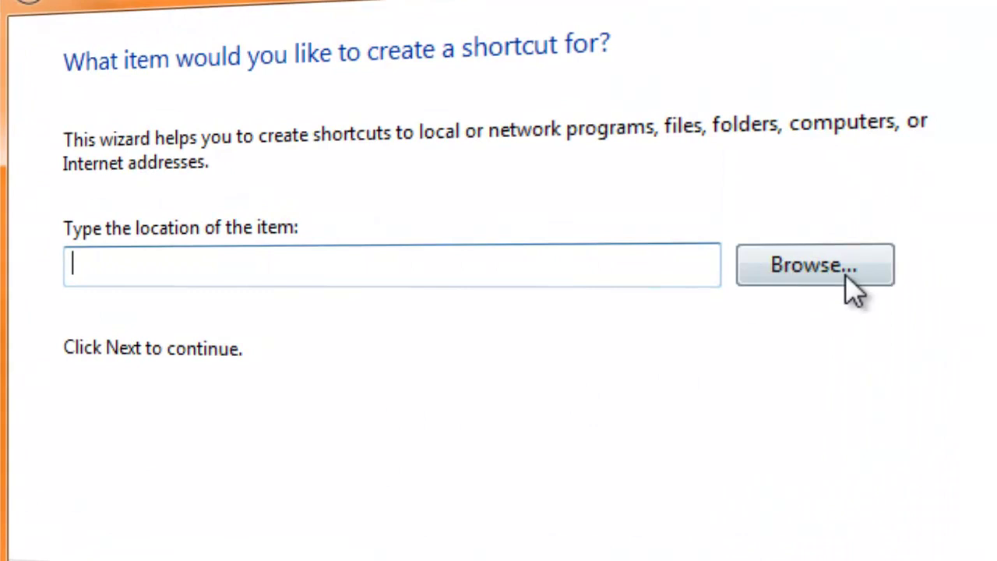
click(845, 274)
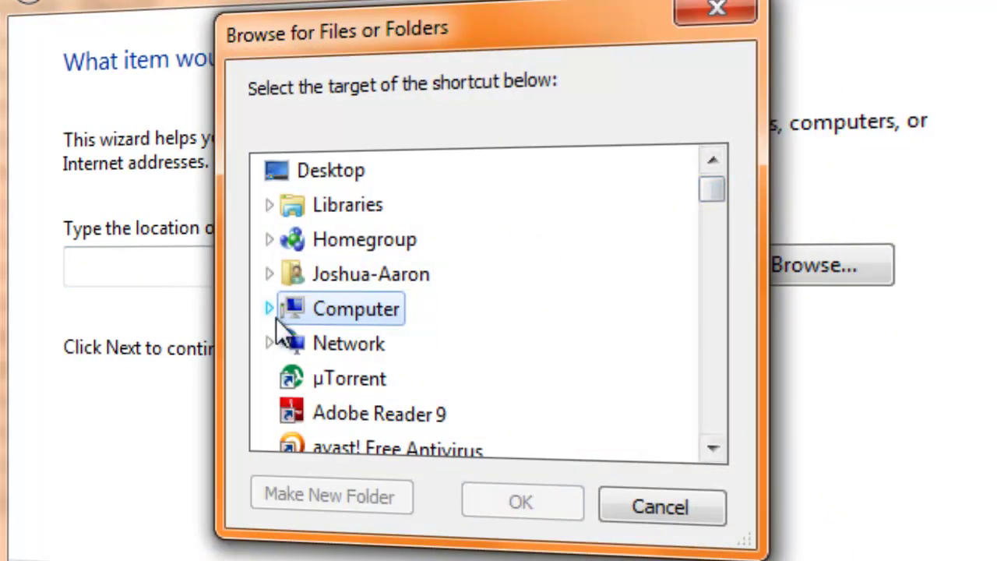
click(271, 275)
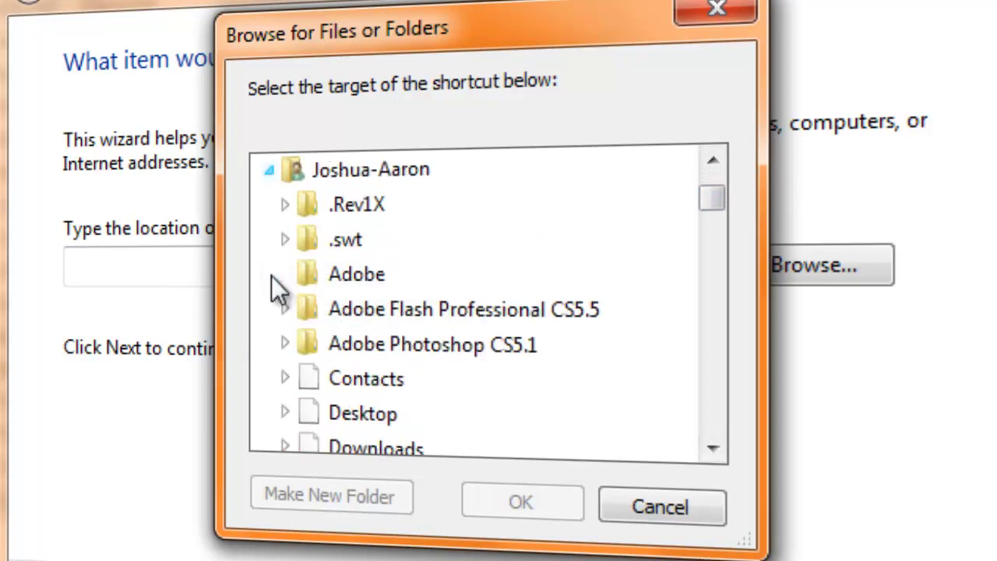
click(398, 176)
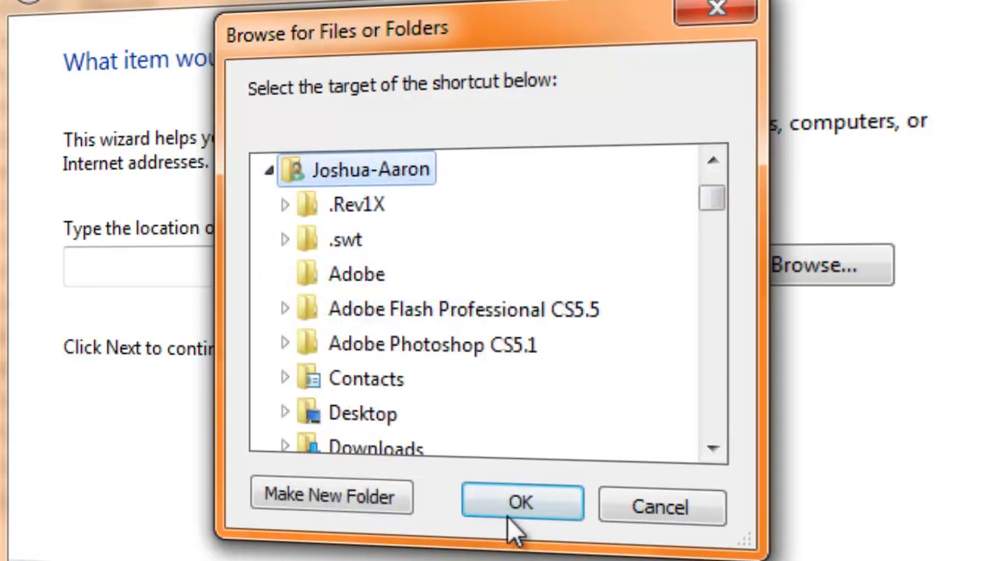
click(519, 500)
drag(308, 280, 59, 276)
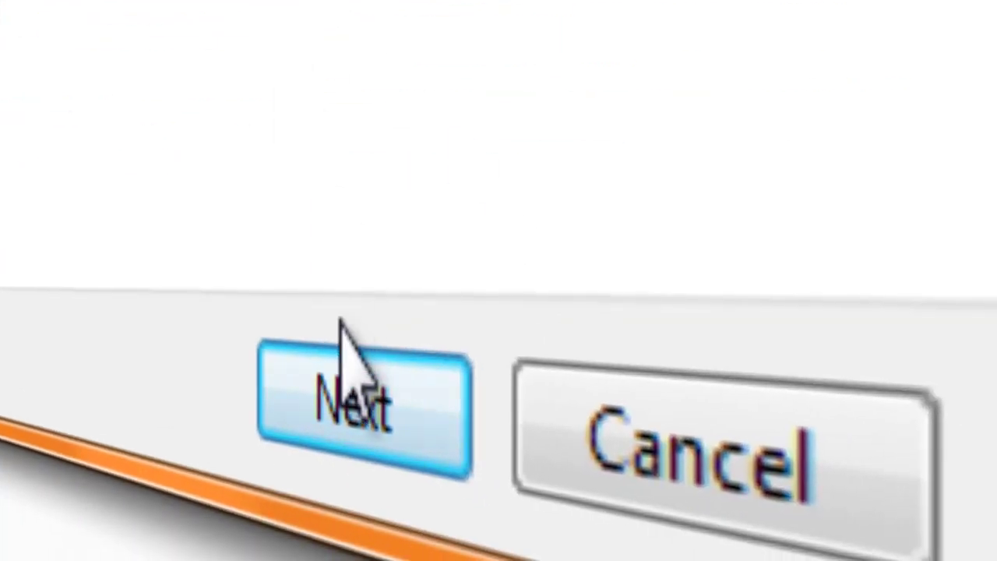
click(343, 324)
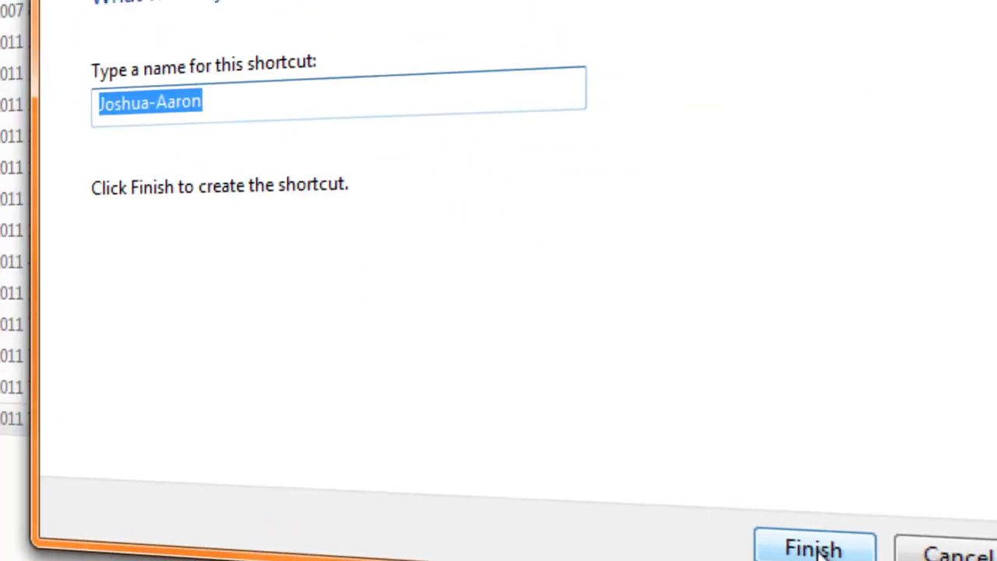
Name the shortcut ALL FOLDERS and finish the wizard.
key(BackSpace)
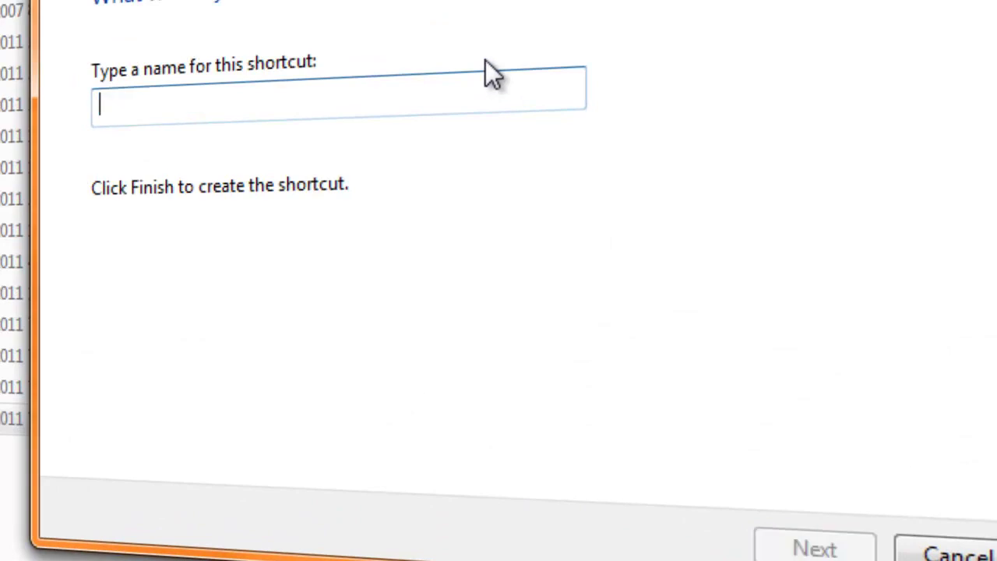
text(FOL)
key(BackSpace)
key(BackSpace)
key(BackSpace)
text(ALL FOLDERS)
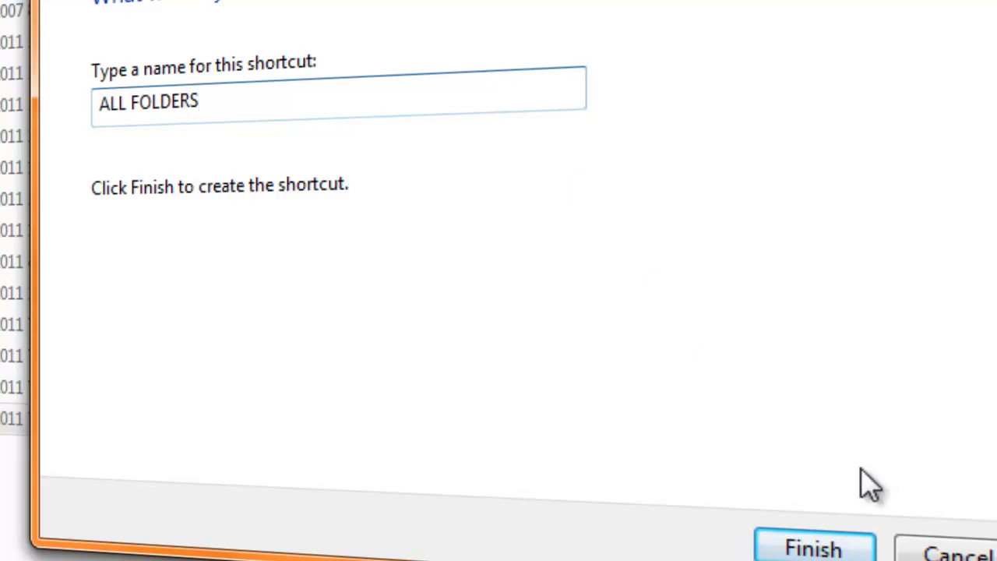
click(798, 545)
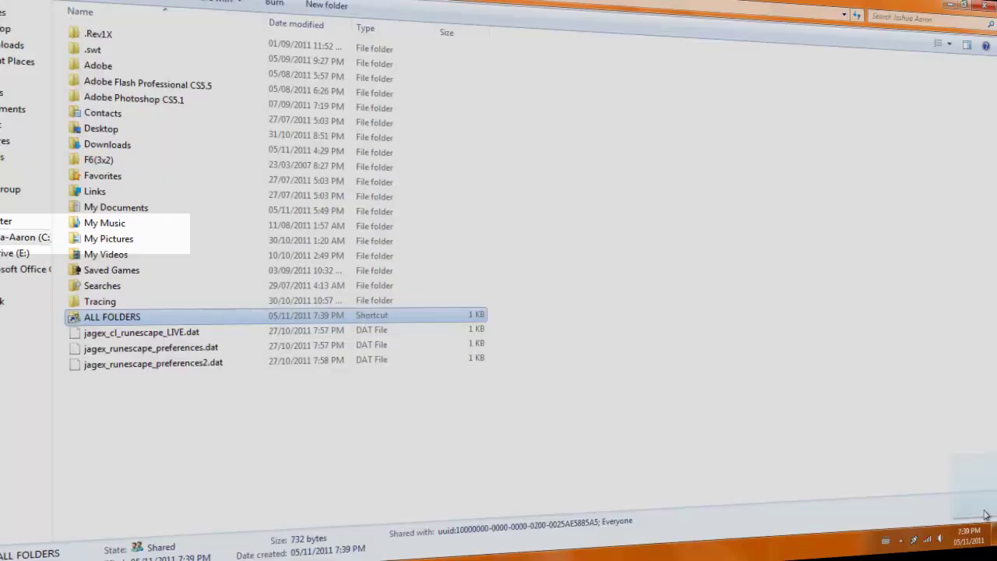
Move the ALL FOLDERS shortcut onto the desktop, reposition it, and open it to test.
drag(985, 514, 394, 222)
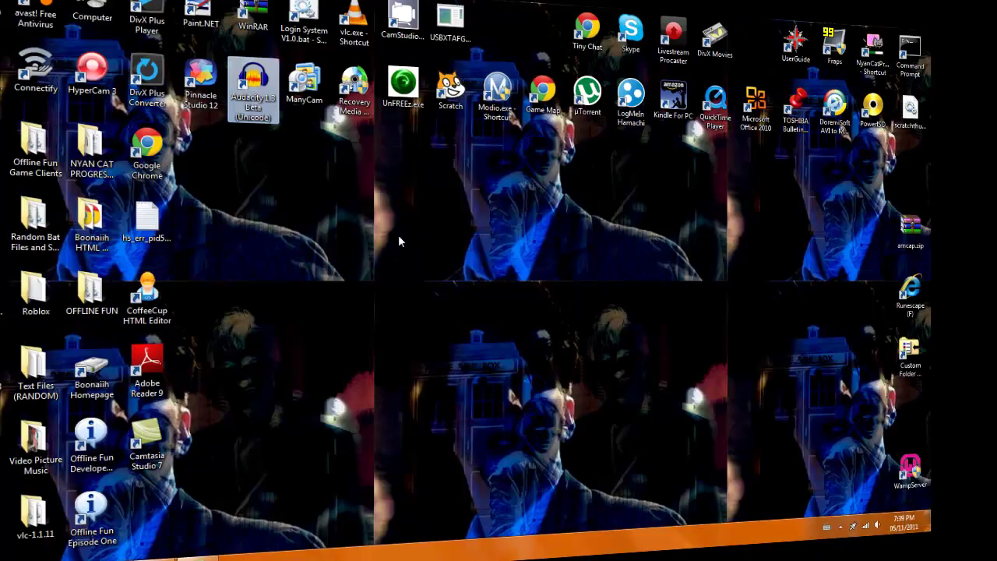
drag(399, 156, 440, 263)
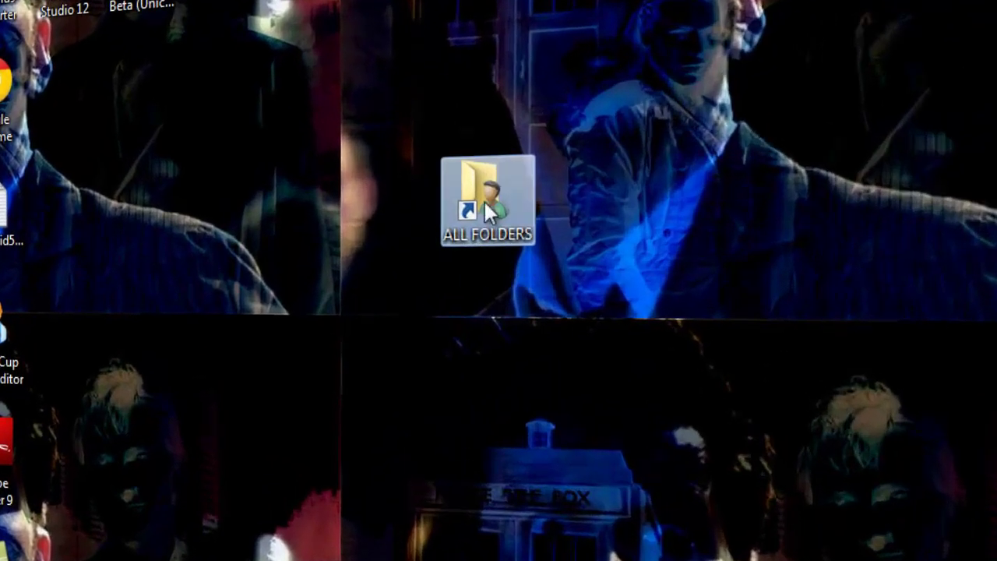
double_click(487, 205)
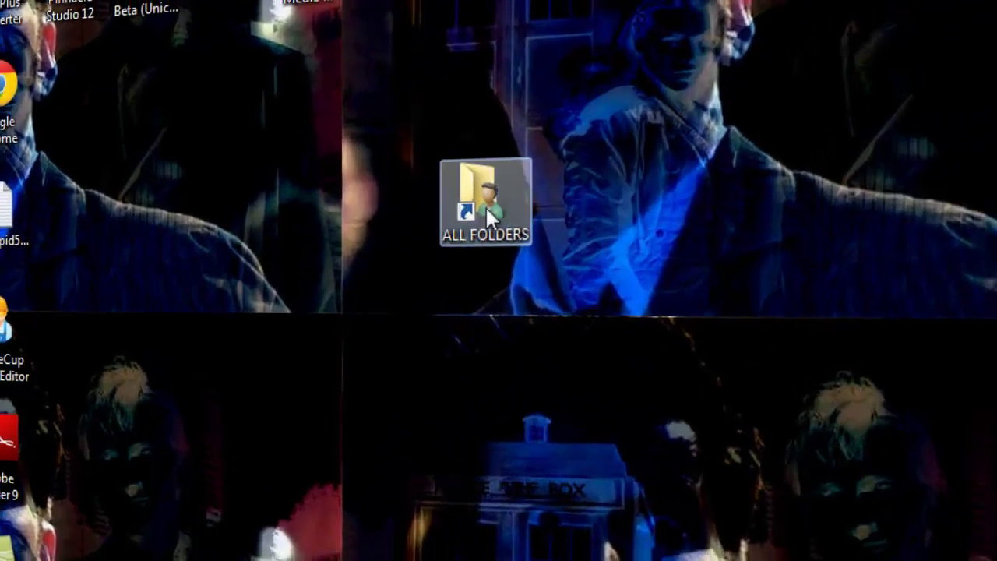